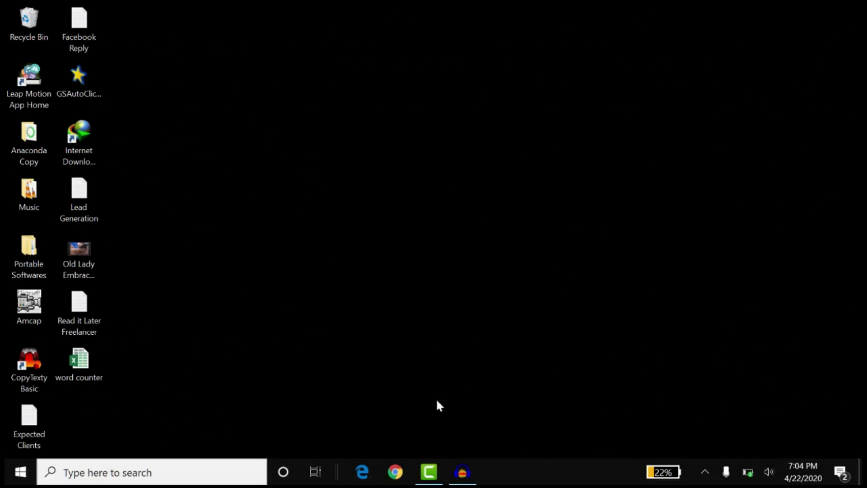
# - Open Microsoft Edge and search the web for "download anaconda"
pyautogui.click(363, 473)
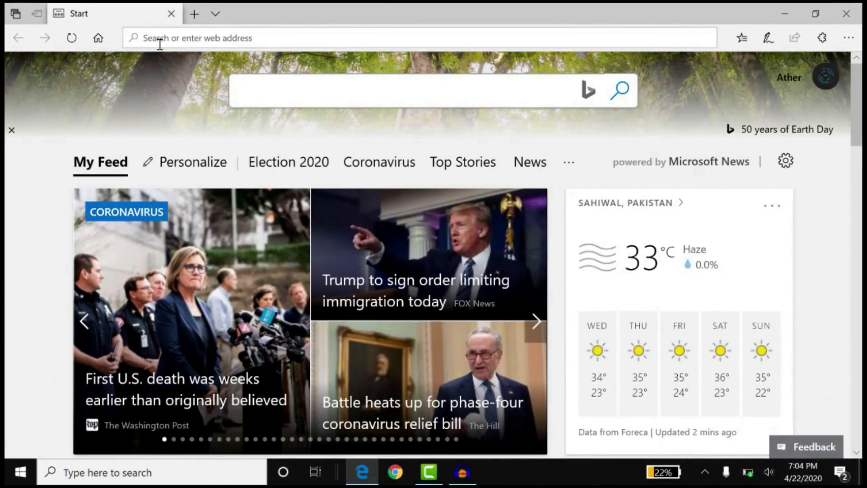
pyautogui.click(162, 41)
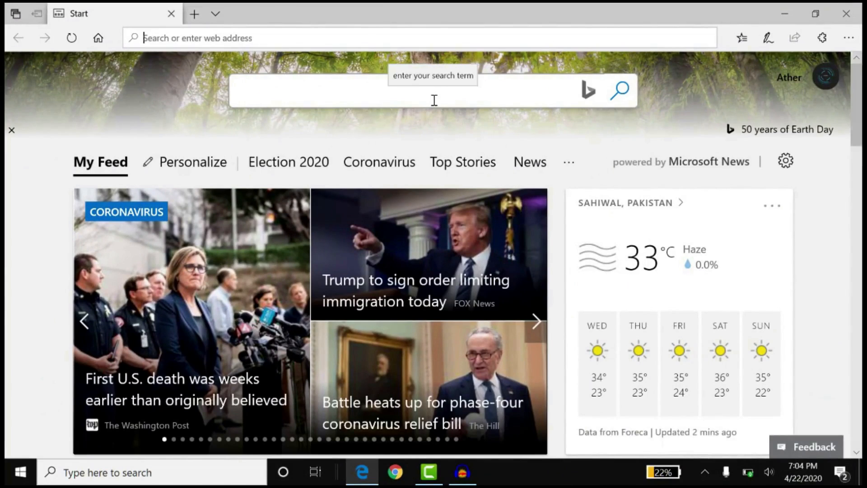
pyautogui.write('download ')
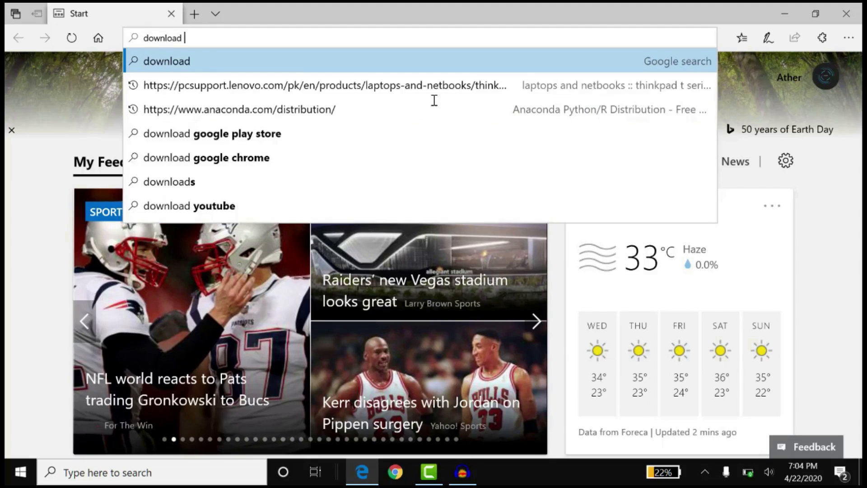
pyautogui.write('anaconda')
pyautogui.press('Return')
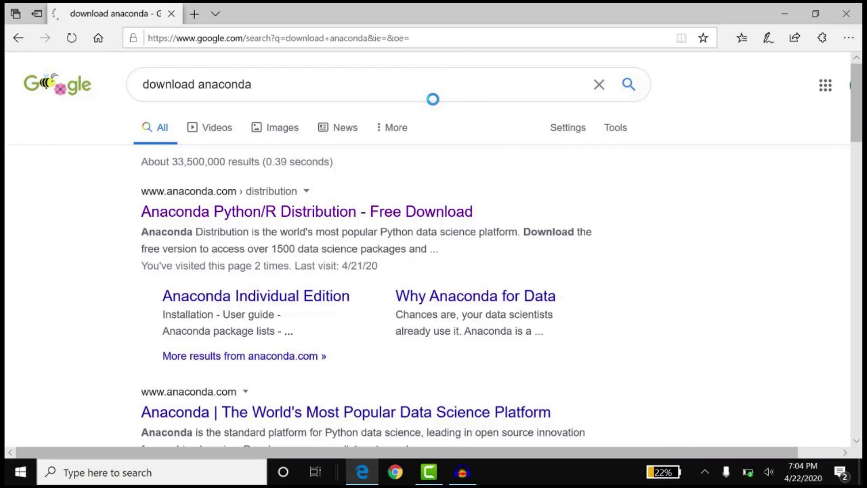
# - Open the Anaconda Python/R Distribution page from the search results and go to the Individual Edition download
pyautogui.scroll(-3, 587, 259)
pyautogui.scroll(3, 586, 260)
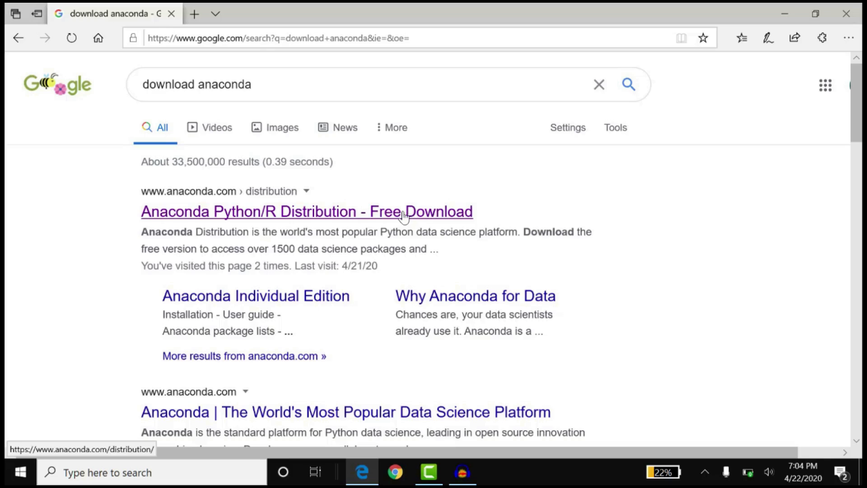
pyautogui.click(377, 217)
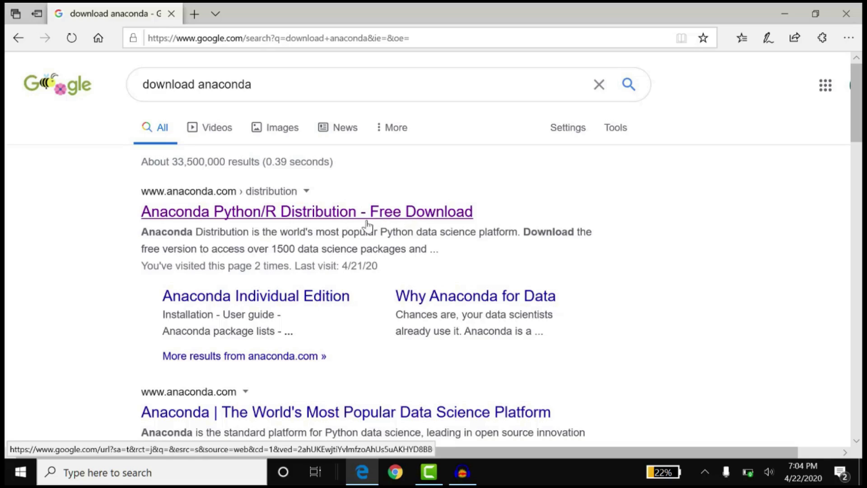
pyautogui.click(378, 219)
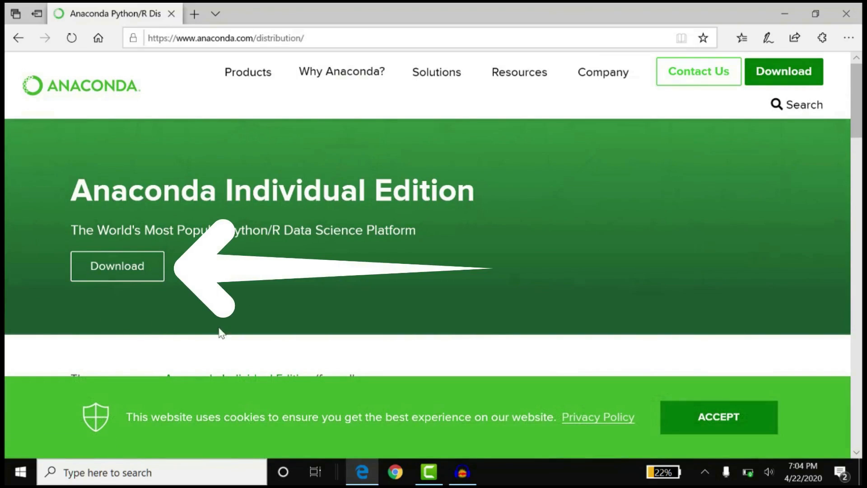
pyautogui.click(113, 280)
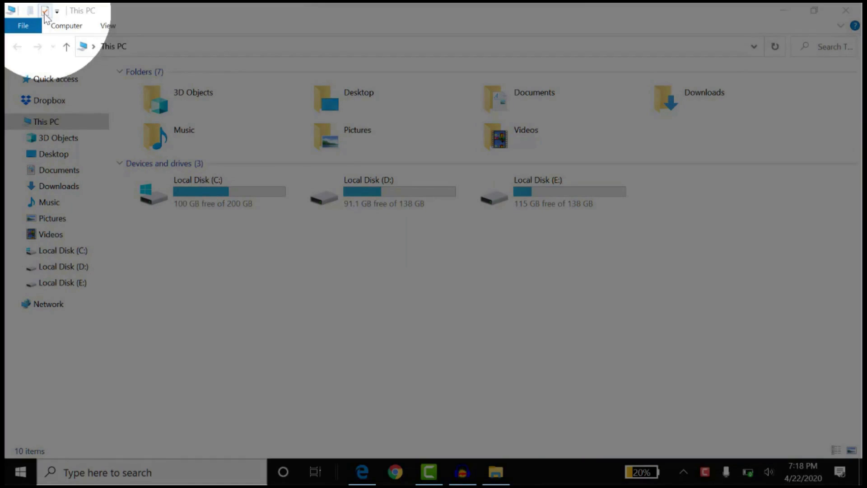
# - View the properties of This PC to check the Windows system type, and close the System window
pyautogui.click(44, 14)
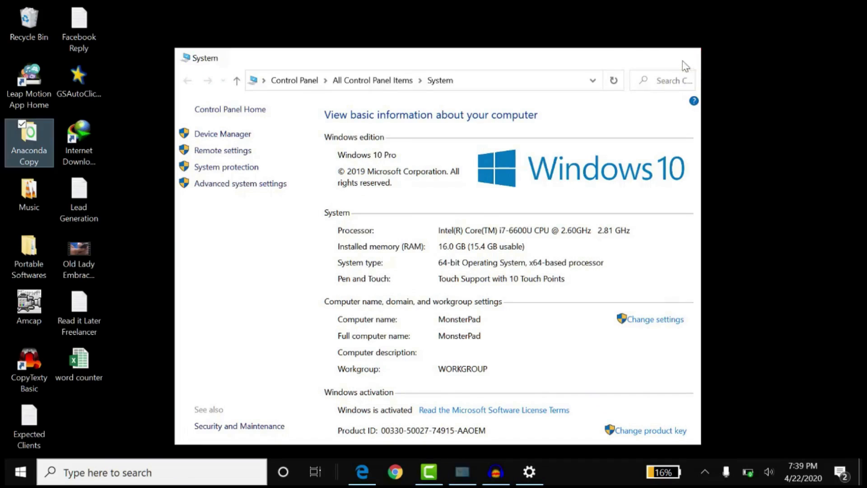
pyautogui.click(685, 59)
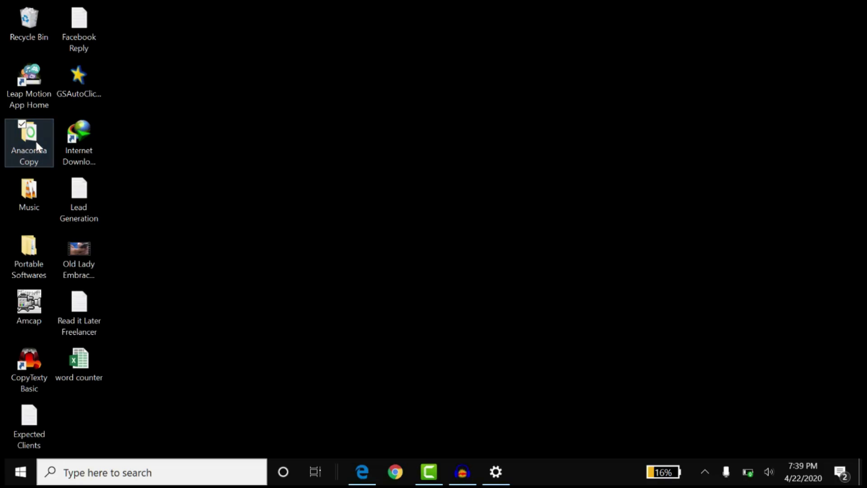
# - Launch the Anaconda3-2020.02-Windows-x86_64 installer from the Anaconda Copy folder on the desktop, continue past the welcome page and accept the license agreement
pyautogui.doubleClick(36, 141)
pyautogui.doubleClick(227, 95)
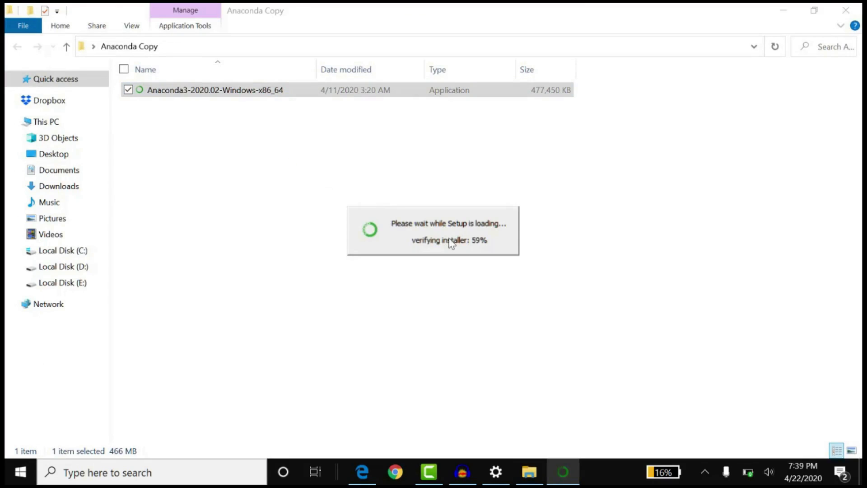
pyautogui.click(572, 471)
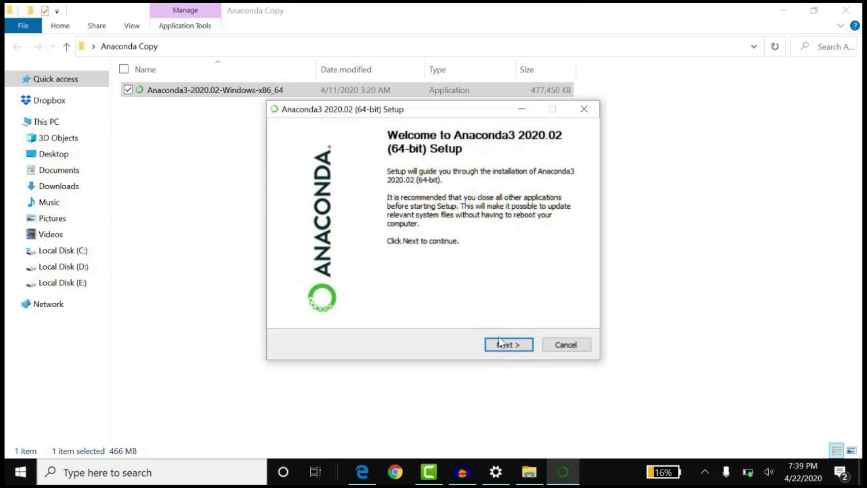
pyautogui.click(513, 350)
pyautogui.click(512, 348)
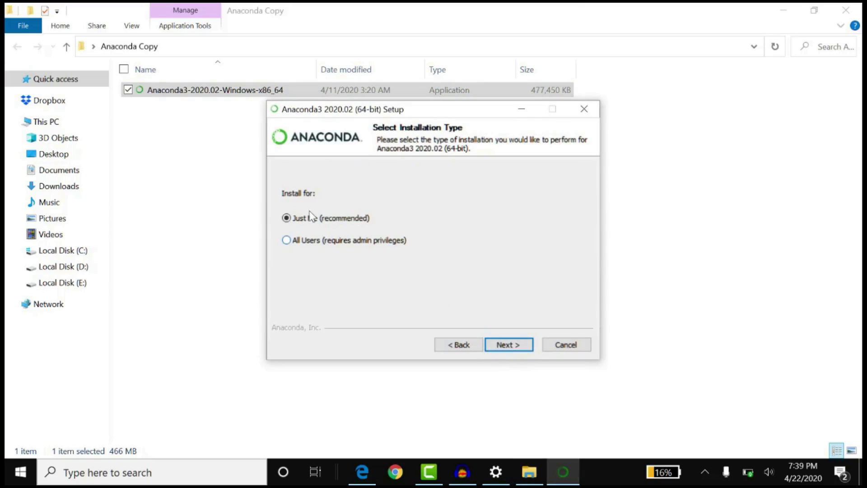
# - Choose installation for All Users and set the destination folder to C:\ProgramData\Anaconda3.0
pyautogui.click(307, 241)
pyautogui.click(518, 346)
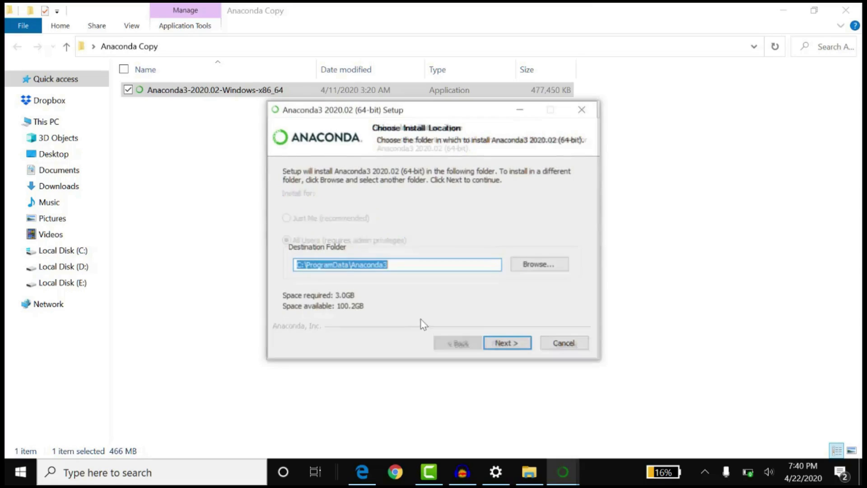
pyautogui.click(461, 267)
pyautogui.write('.0')
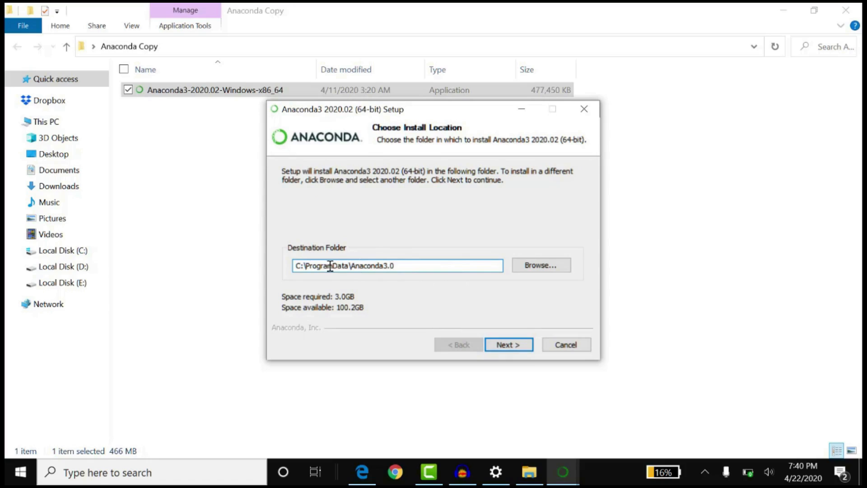
pyautogui.click(509, 346)
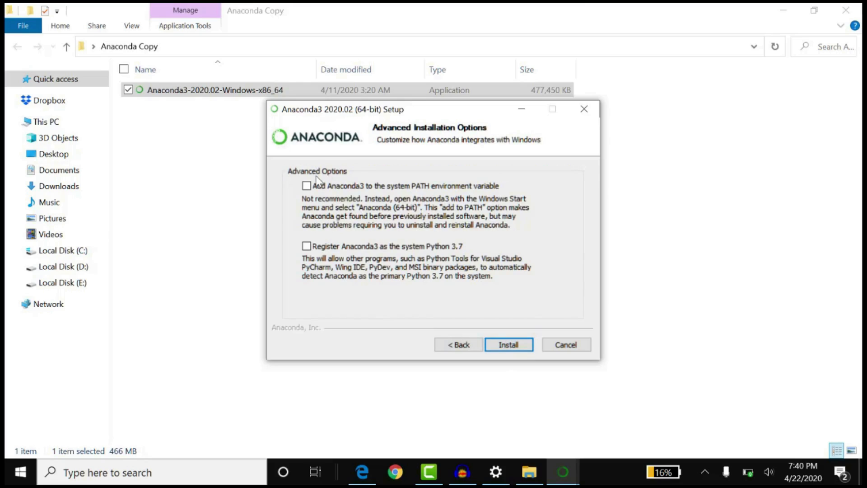
# - Enable the advanced option to add Anaconda3 to the system PATH environment variable
pyautogui.press('alt')
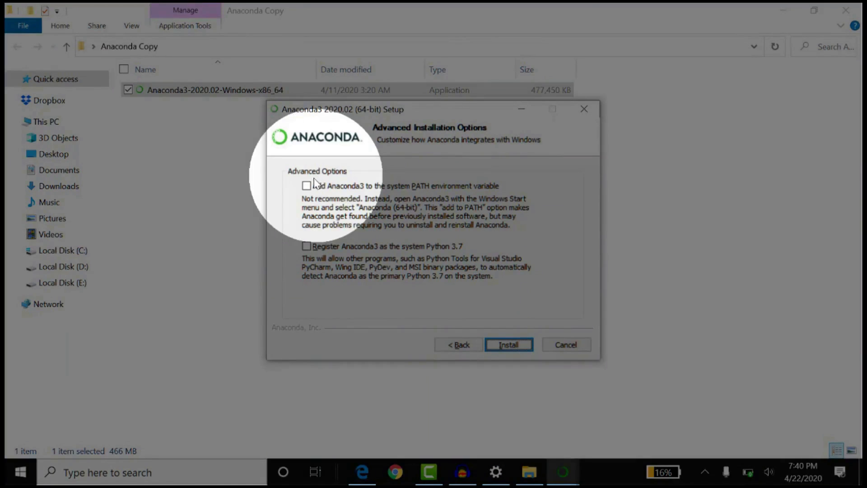
pyautogui.click(317, 186)
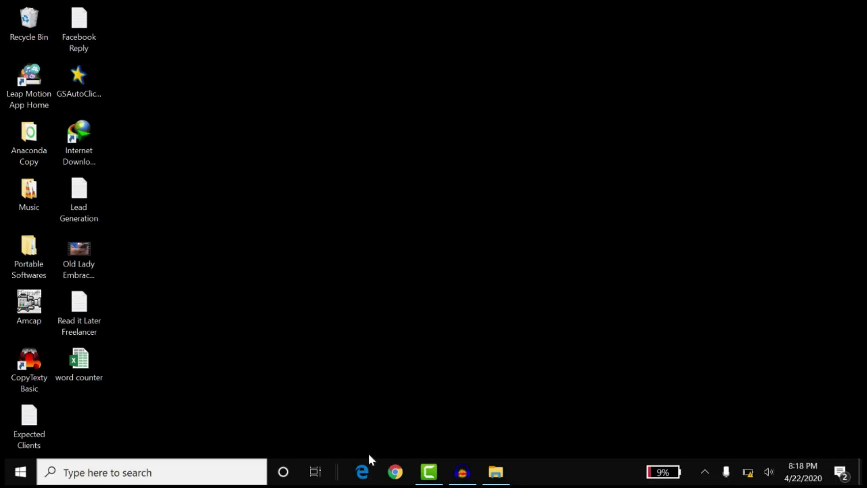
# - Open Microsoft Edge and search the web for "install jupyter notebook"
pyautogui.click(362, 472)
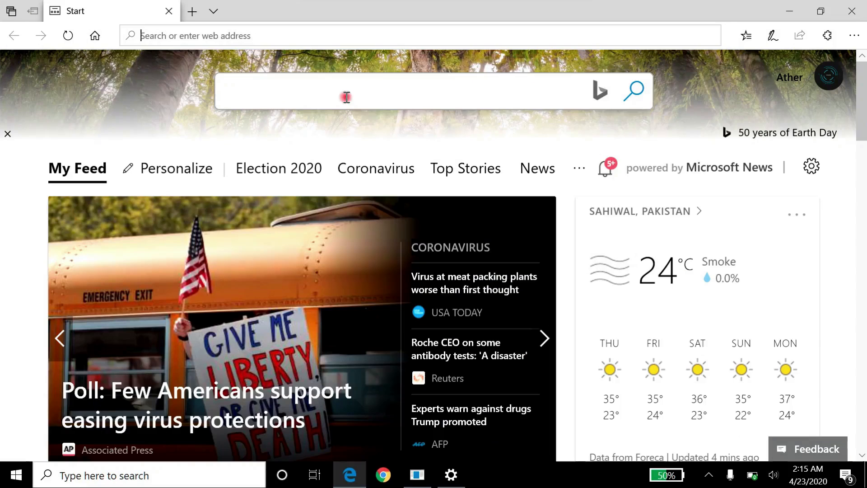
pyautogui.write('ins')
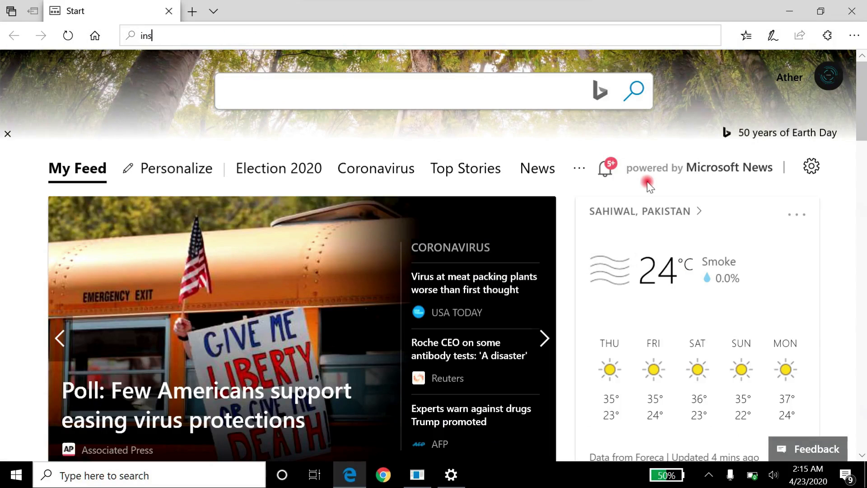
pyautogui.write('tall jup')
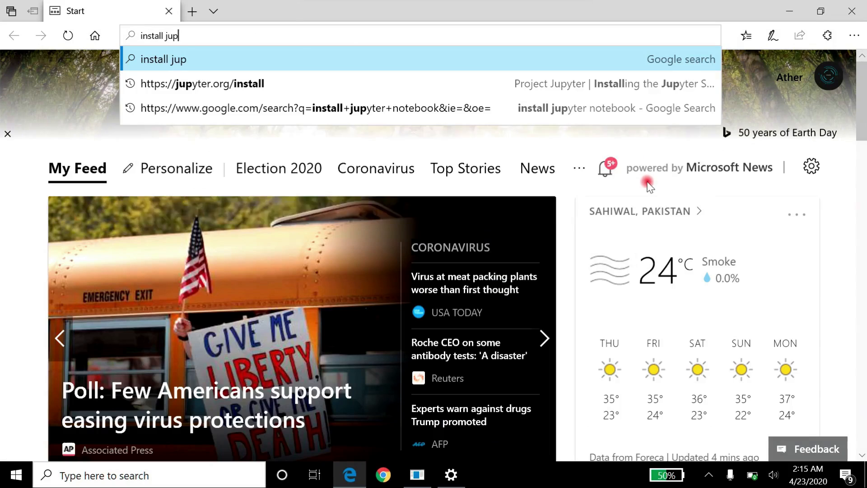
pyautogui.write('yter notebook')
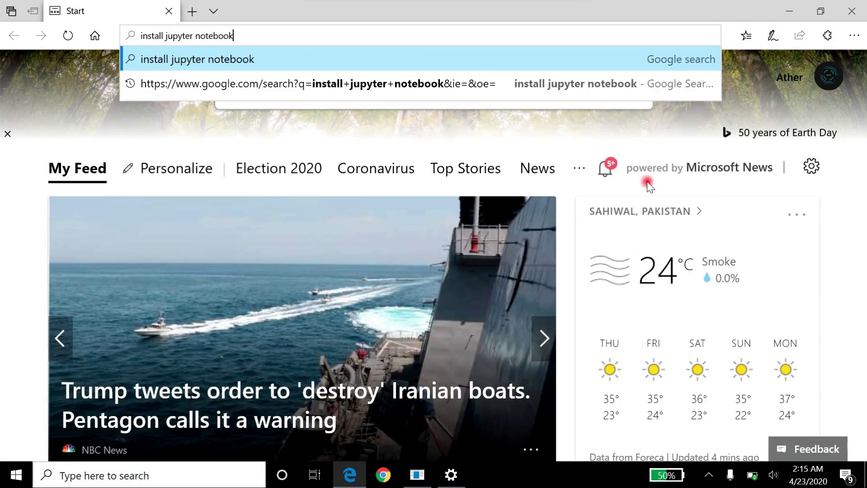
pyautogui.press('Return')
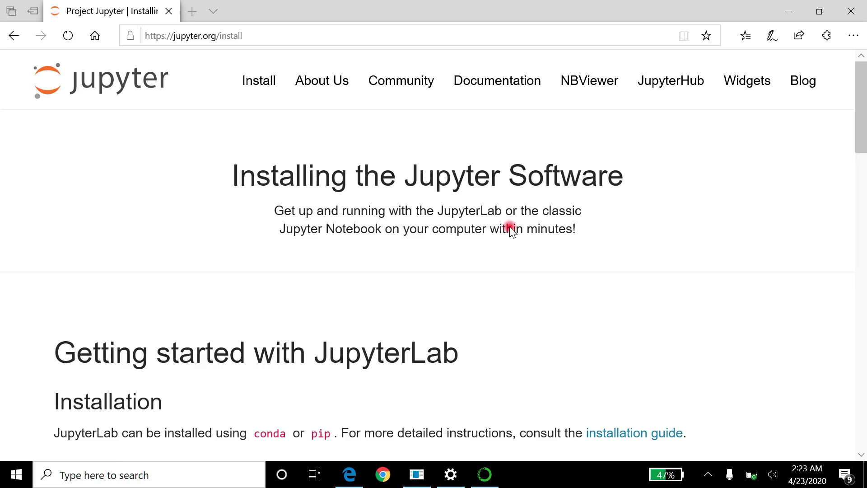
# - Copy the command "conda install -c conda-forge jupyterlab" from the Jupyter install page and open Anaconda Prompt (Anaconda3)
pyautogui.scroll(-5, 231, 253)
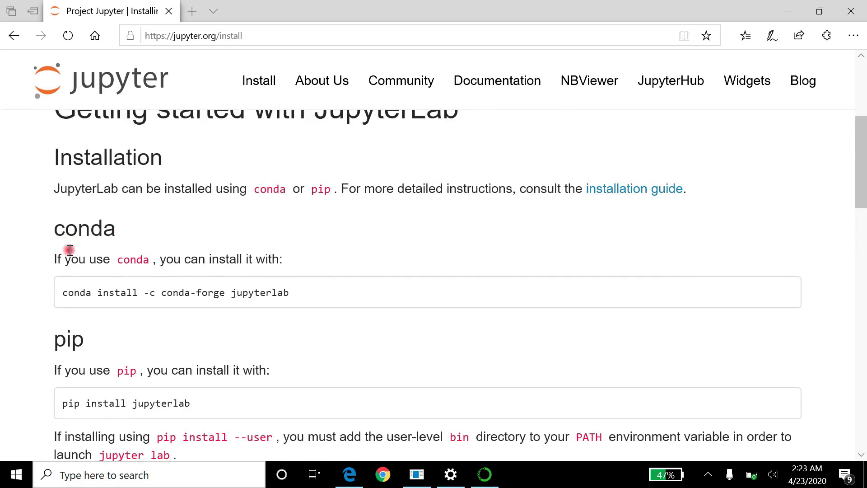
pyautogui.tripleClick(63, 293)
pyautogui.press('super+c')
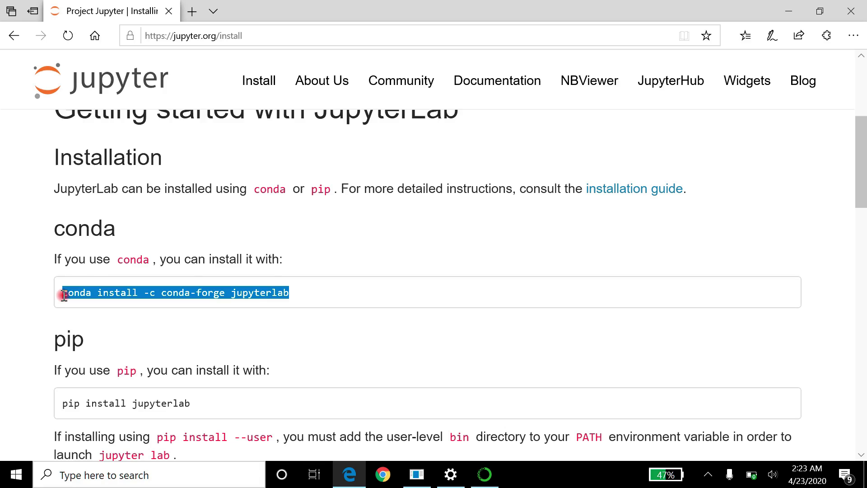
pyautogui.press('super+s')
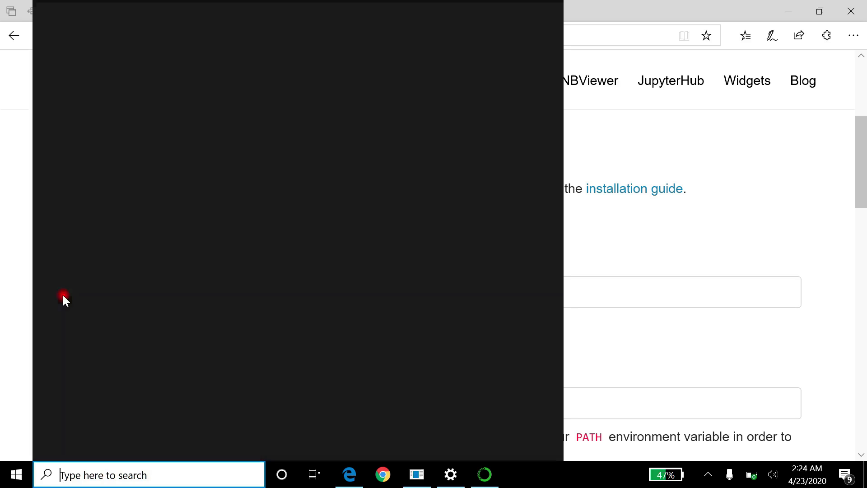
pyautogui.write('anacon')
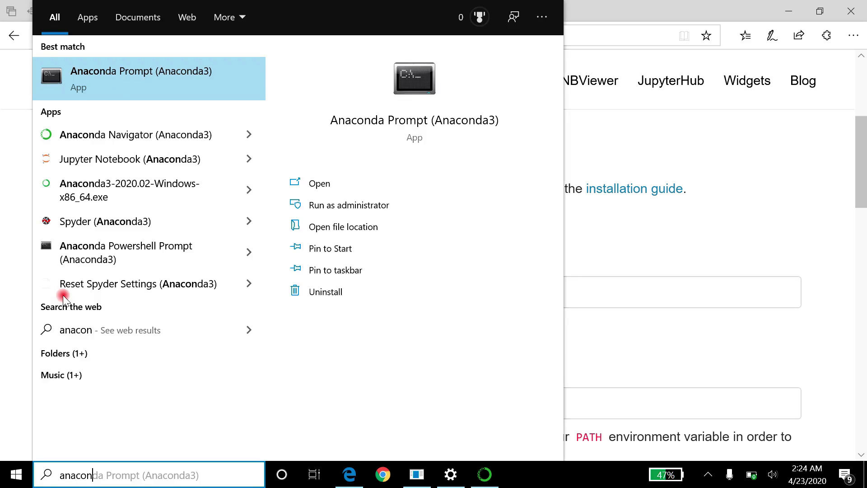
pyautogui.press('Escape')
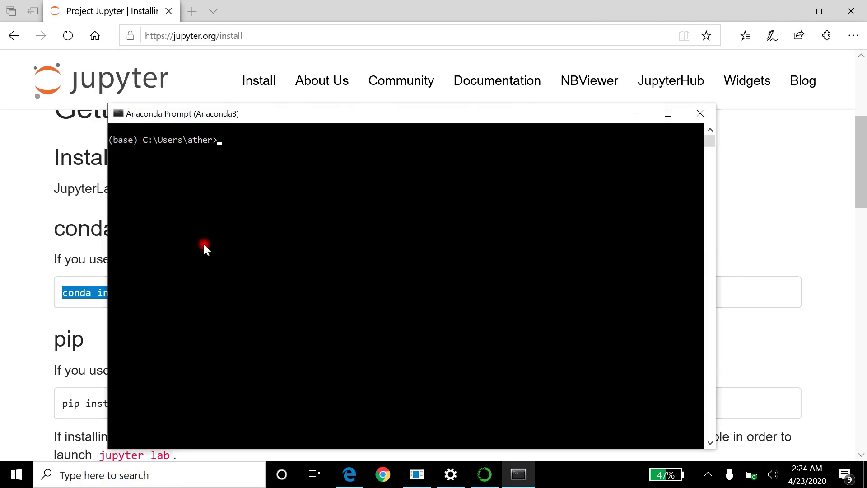
# - Try to install JupyterLab by running "conda install -c conda-forge jupyterlab", answer y to proceed, and close the prompt
pyautogui.rightClick(266, 232)
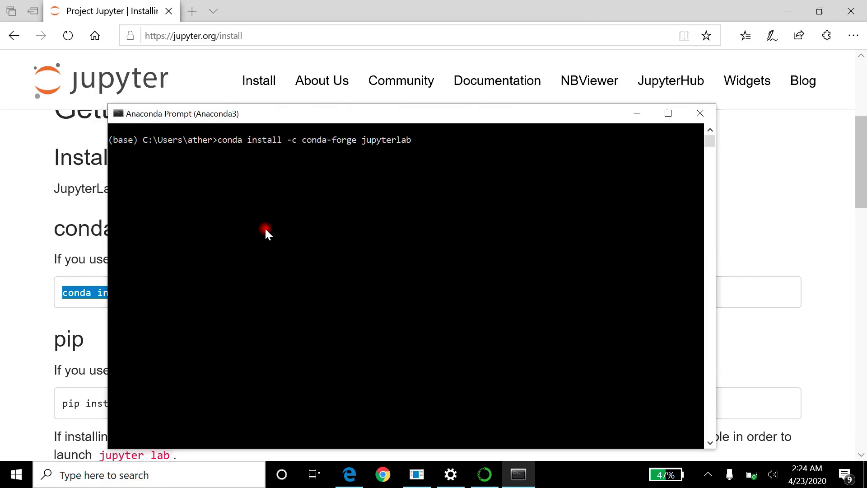
pyautogui.press('Return')
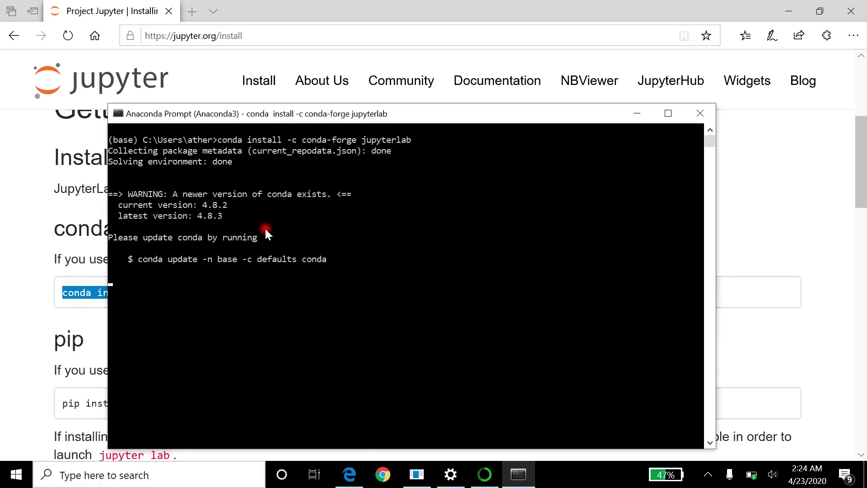
pyautogui.write('y')
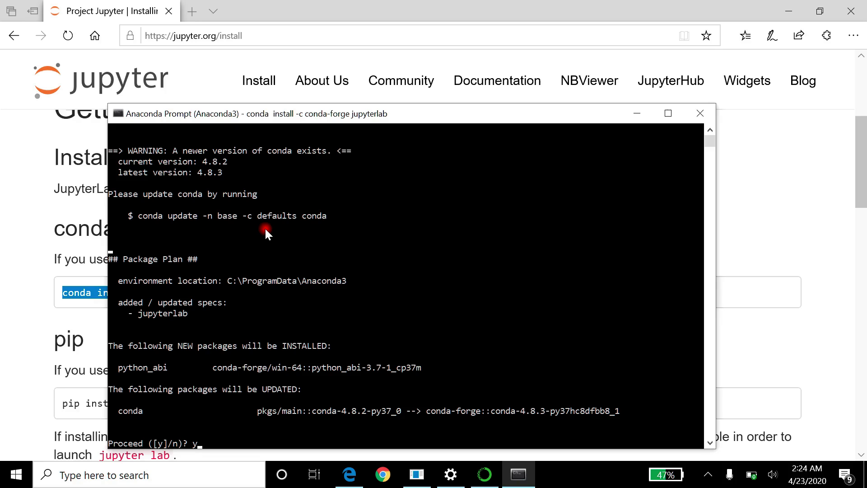
pyautogui.press('Return')
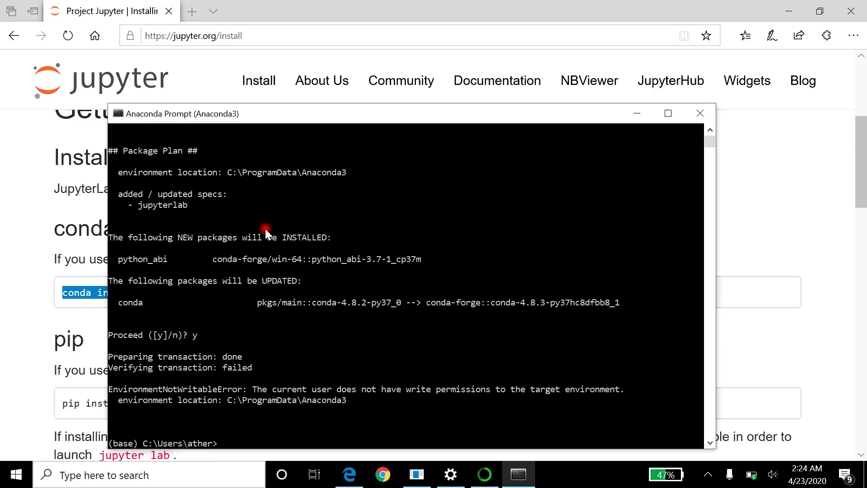
pyautogui.click(700, 113)
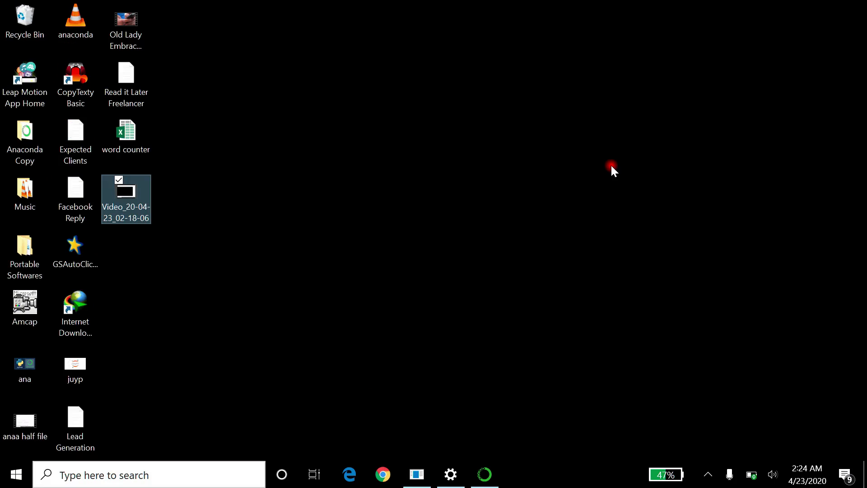
# - Find Jupyter Notebook (Anaconda3) through the Windows search and launch it
pyautogui.press('super')
pyautogui.write('jup')
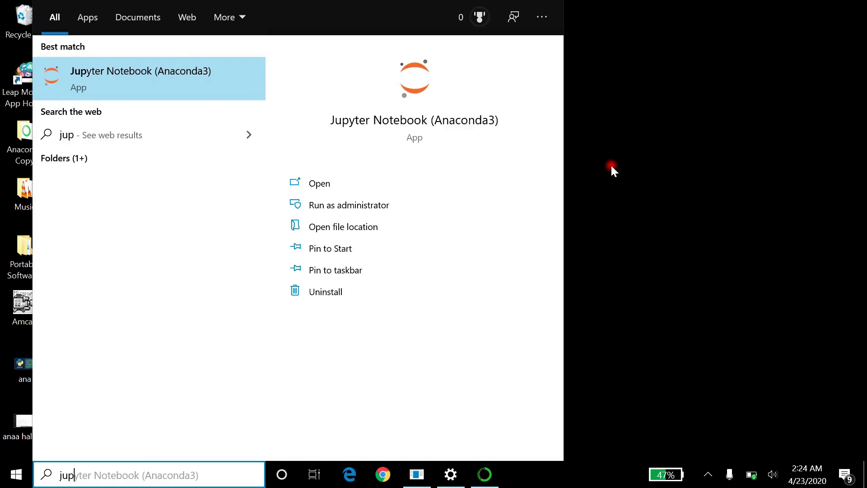
pyautogui.press('BackSpace')
pyautogui.press('Return')
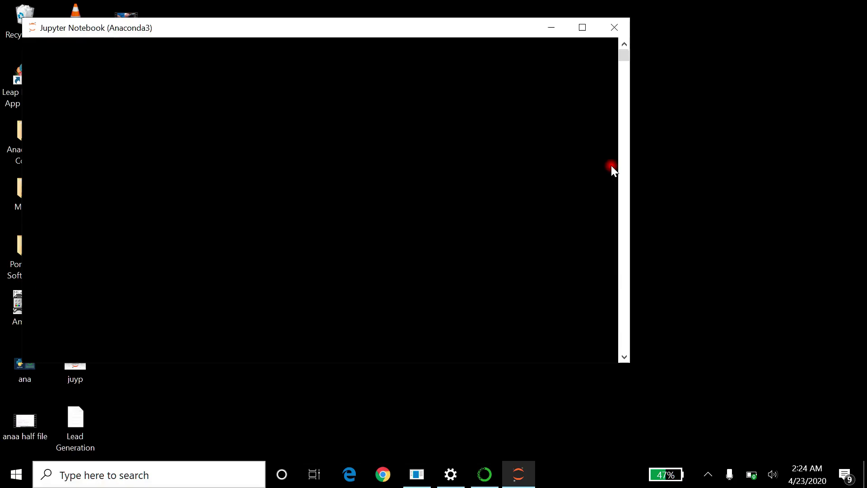
pyautogui.moveTo(541, 23); pyautogui.dragTo(635, 50)
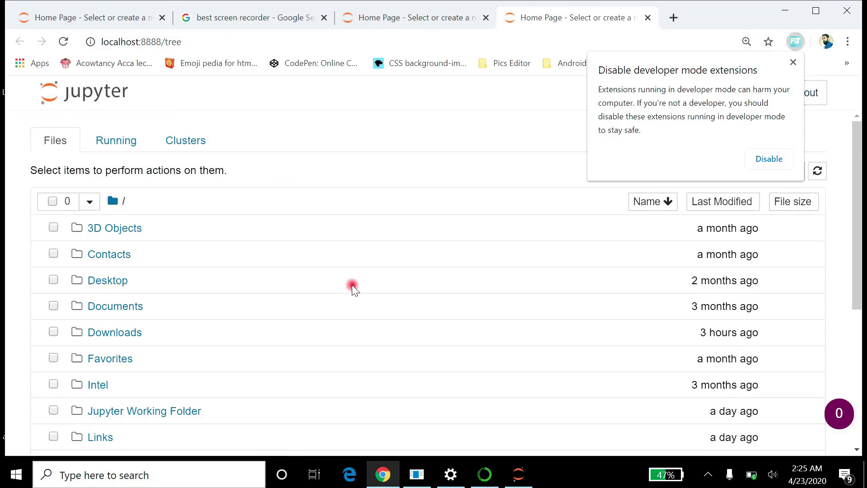
# - Dismiss the developer mode extensions warning and look through the file list on the Jupyter home page
pyautogui.scroll(-5, 353, 289)
pyautogui.scroll(5, 331, 313)
pyautogui.click(793, 62)
pyautogui.scroll(-5, 316, 452)
pyautogui.scroll(5, 308, 451)
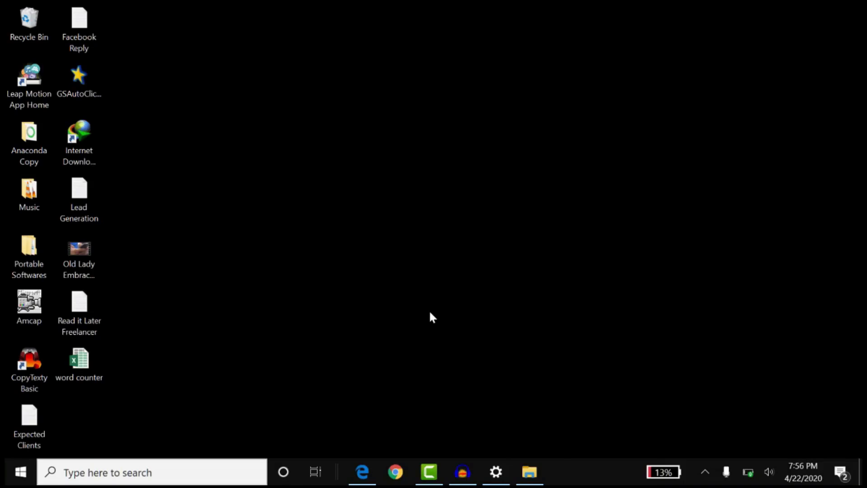
# - Find Anaconda Navigator (Anaconda3) through the Windows search, open it, and dismiss its welcome message with the option not to show it again
pyautogui.press('super+s')
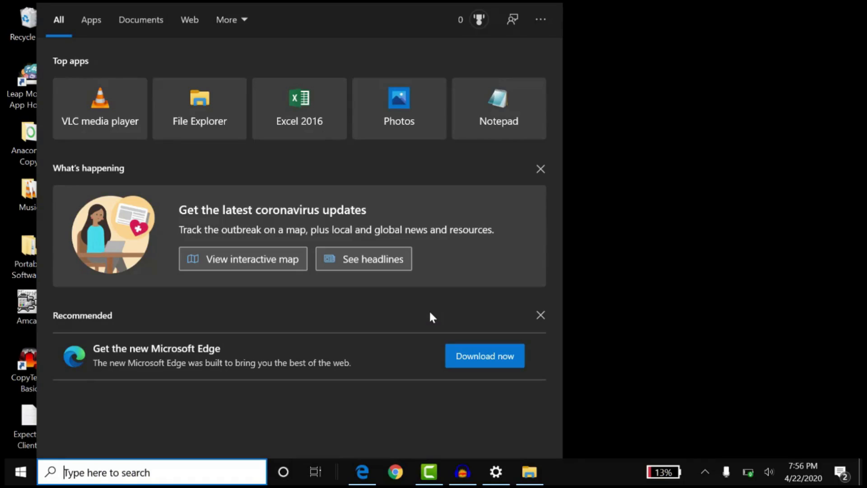
pyautogui.write('ac')
pyautogui.press('BackSpace')
pyautogui.write('na')
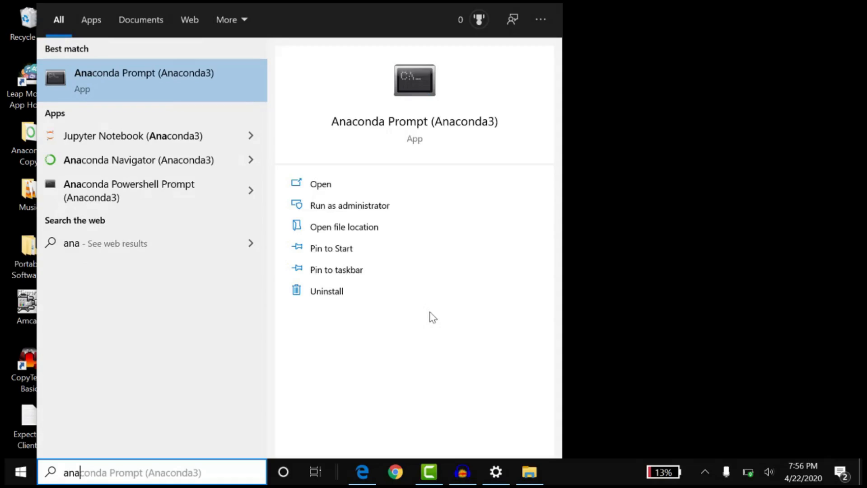
pyautogui.click(111, 160)
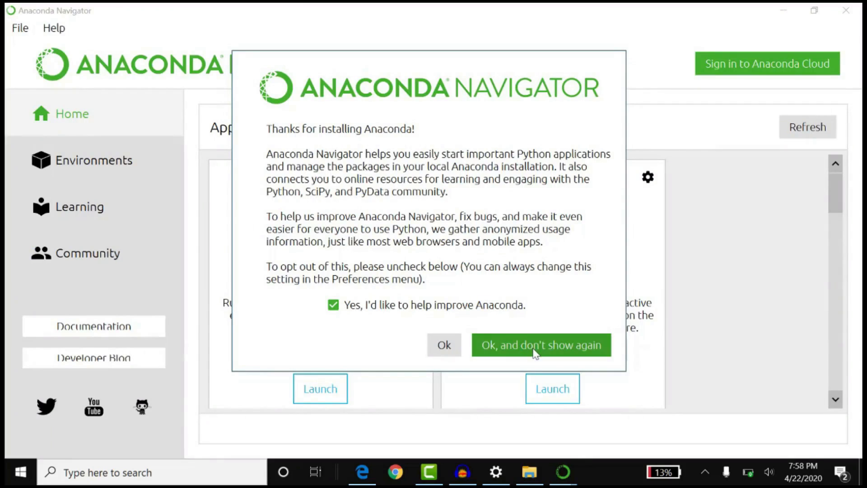
pyautogui.click(461, 308)
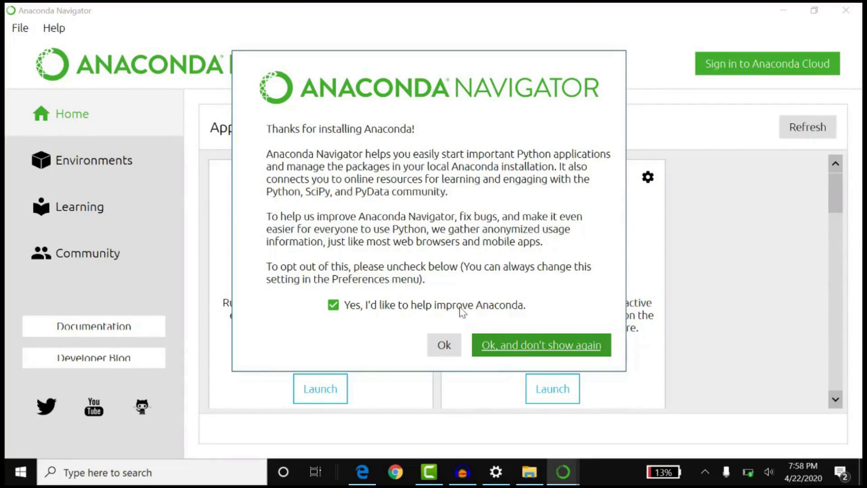
pyautogui.click(527, 349)
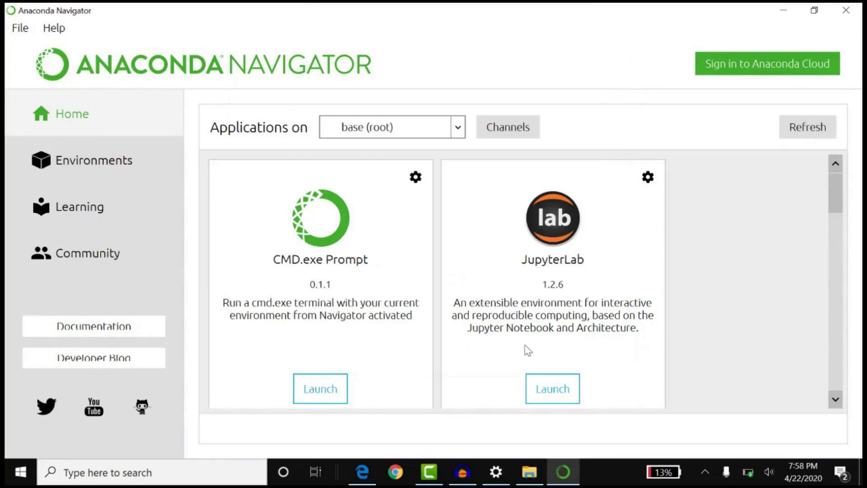
# - Launch Jupyter Notebook from the applications on base (root) in Anaconda Navigator
pyautogui.scroll(-1, 854, 202)
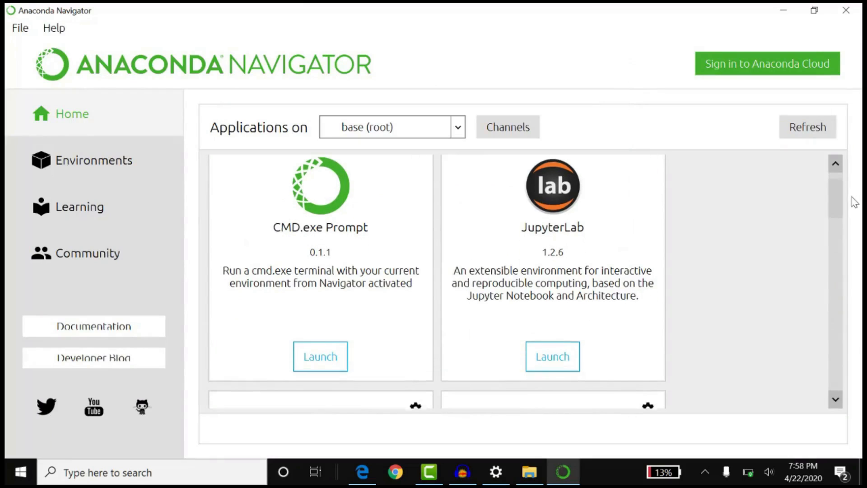
pyautogui.scroll(1, 846, 191)
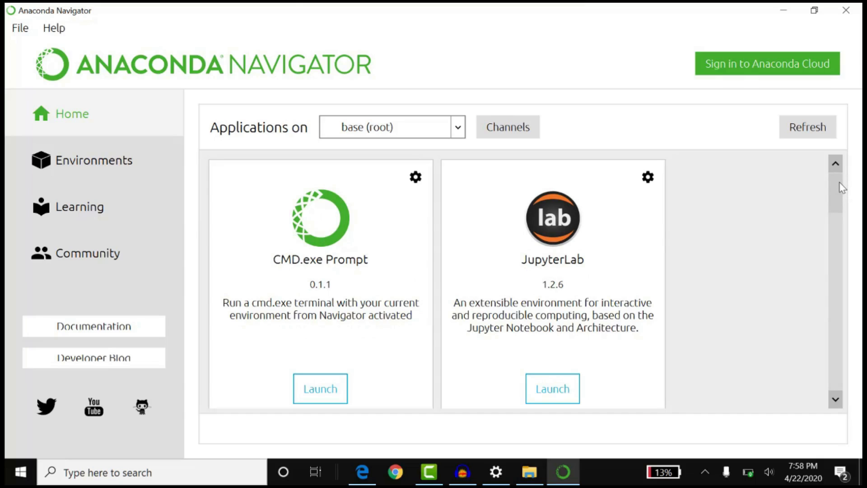
pyautogui.moveTo(842, 188); pyautogui.dragTo(860, 234)
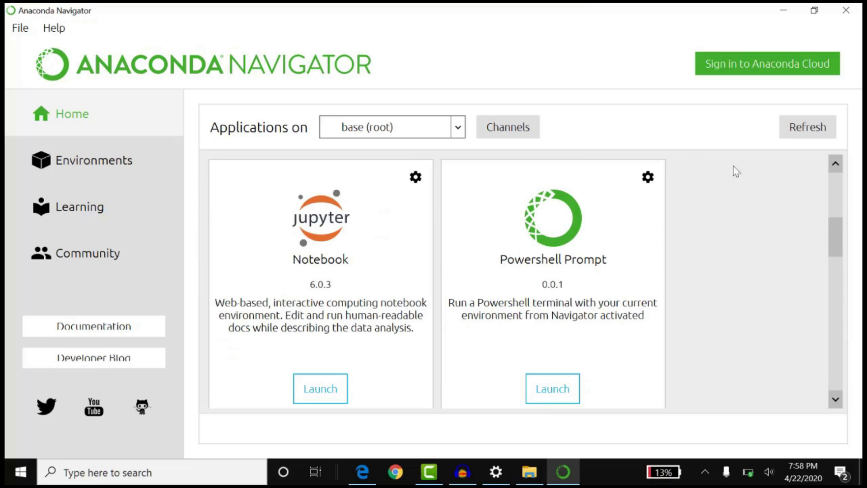
pyautogui.click(321, 390)
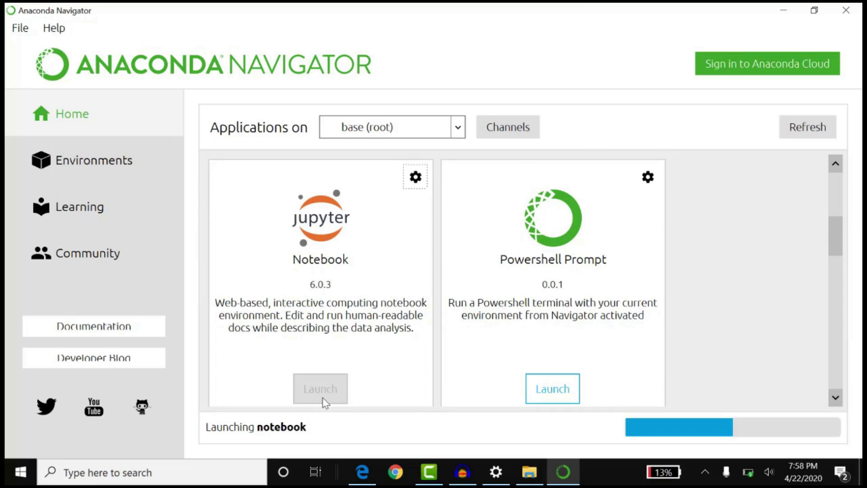